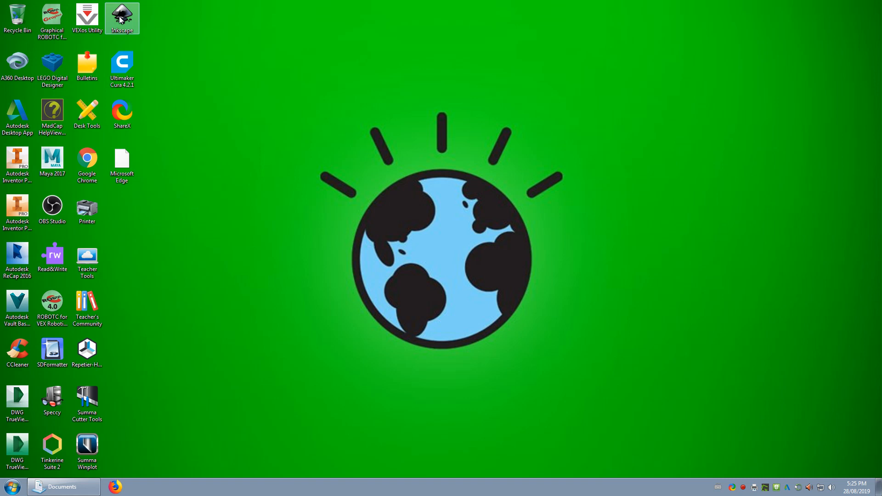
Launch Inkscape from the desktop
double_click(120, 20)
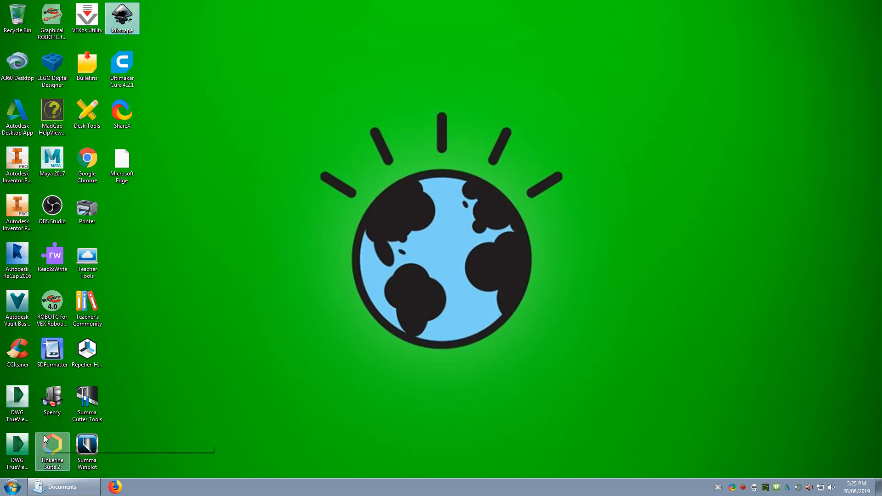
Start a second Inkscape window through a program search and close that extra window
click(5, 484)
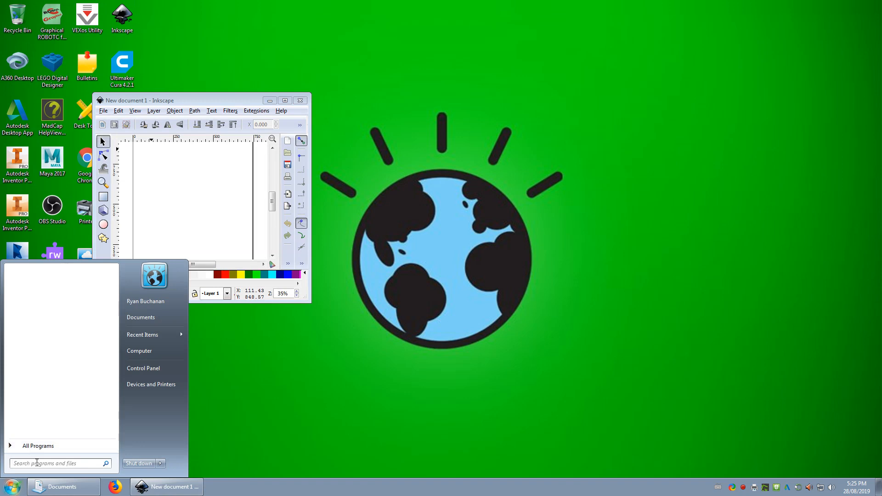
text(inks)
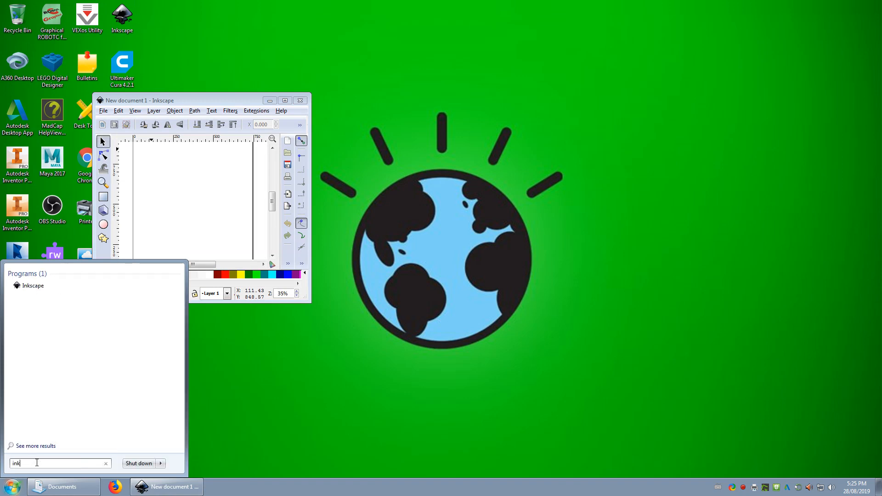
click(32, 287)
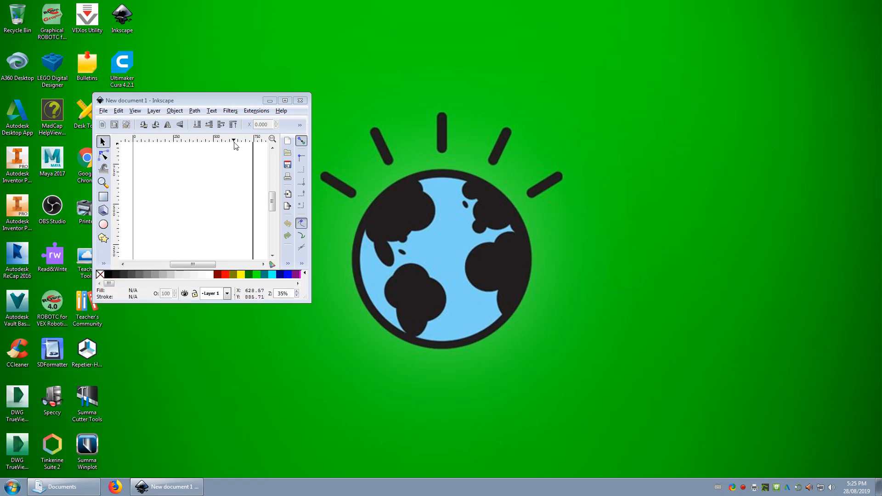
click(213, 103)
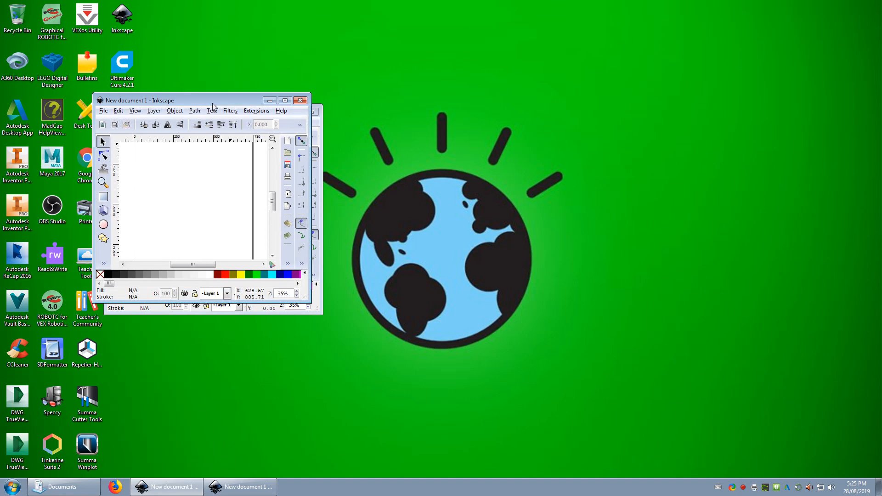
click(315, 111)
Move the Inkscape window towards the desktop's upper-left corner and enlarge it to cover most of the screen
drag(237, 100, 178, 41)
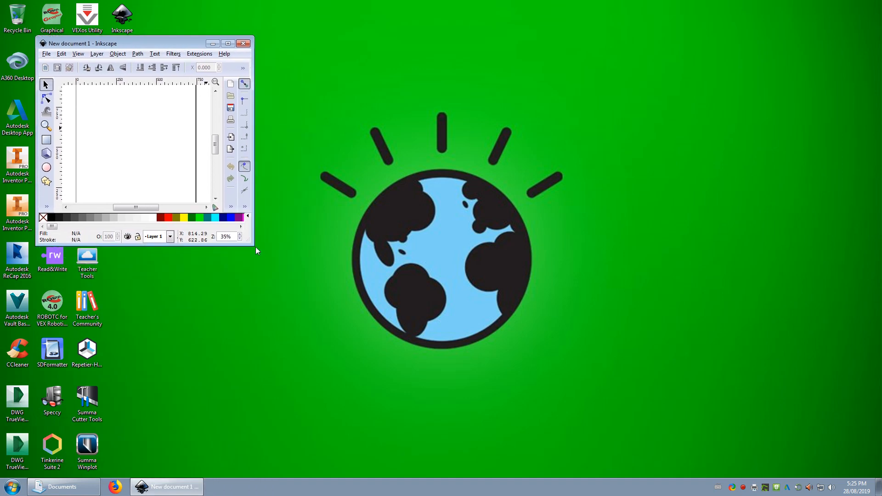
drag(256, 247, 871, 469)
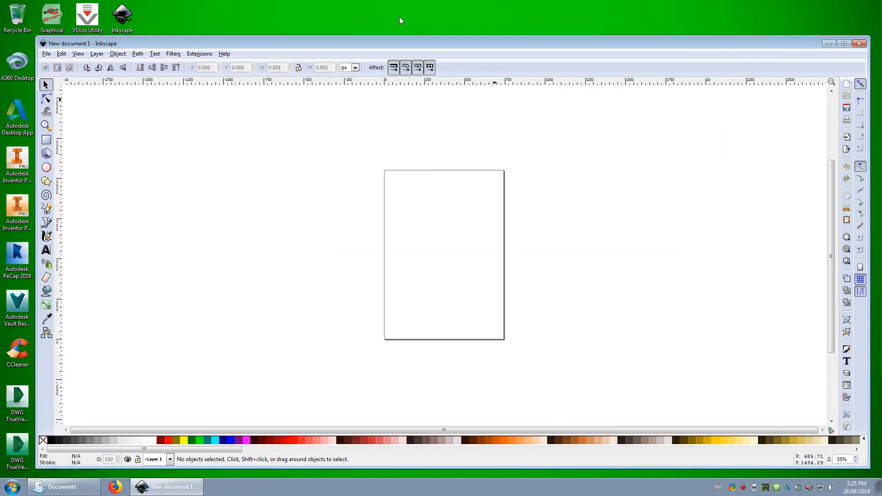
drag(403, 41, 403, 26)
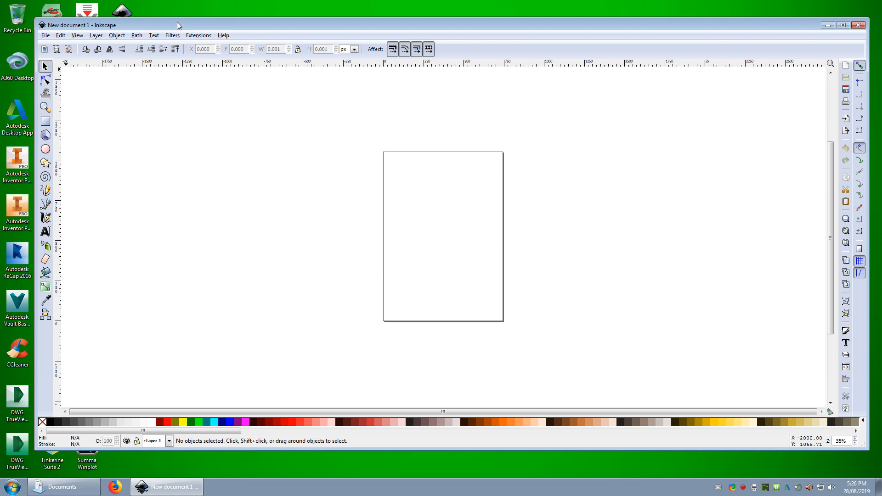
In the document properties, set both the default units and the custom page size units to inches
click(45, 37)
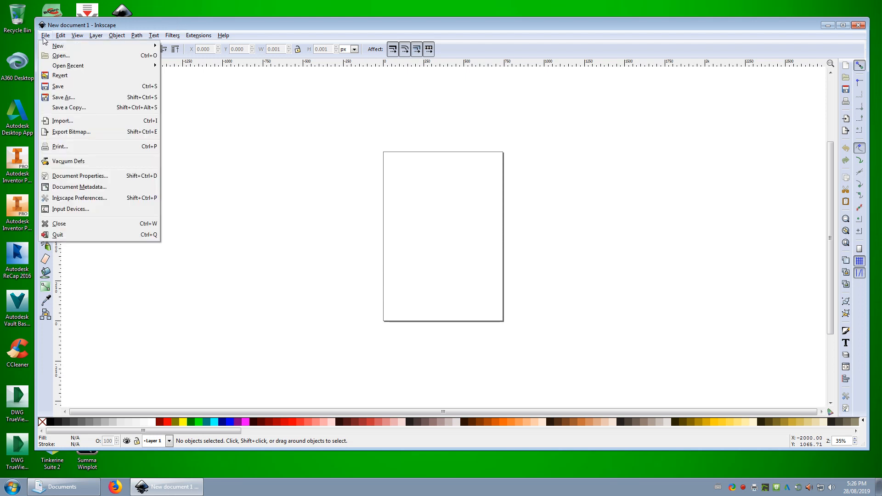
click(63, 180)
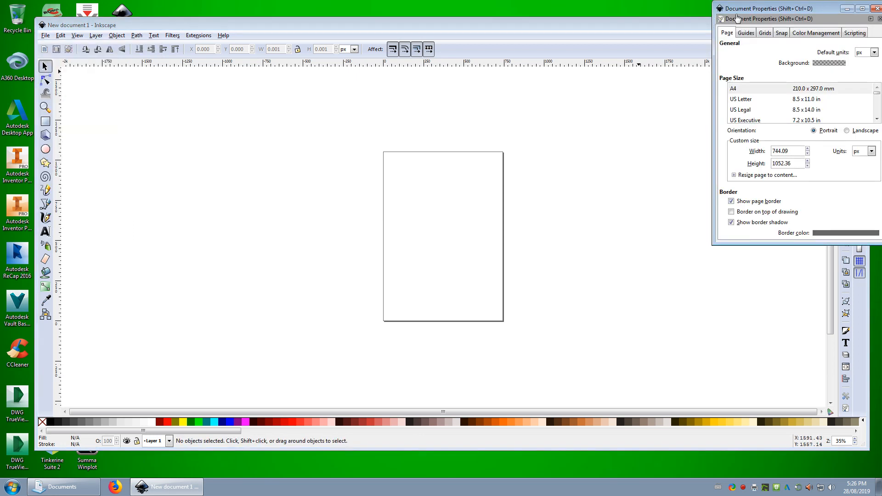
drag(745, 8, 675, 43)
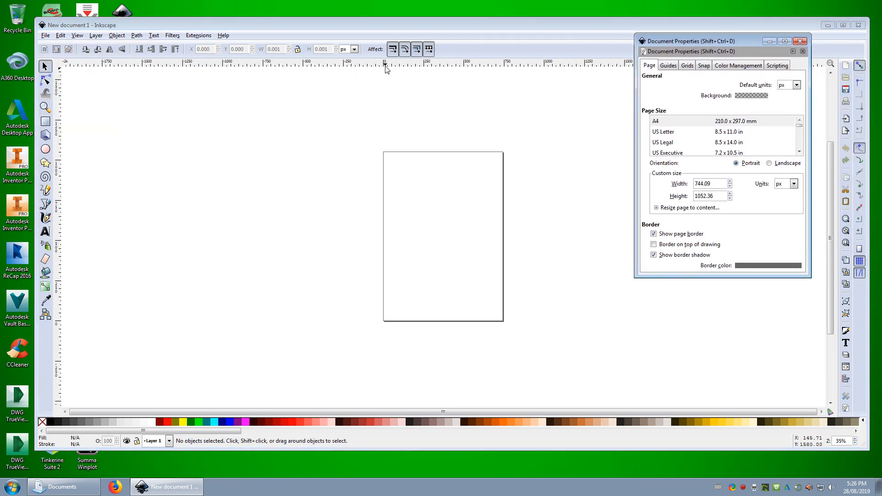
click(791, 85)
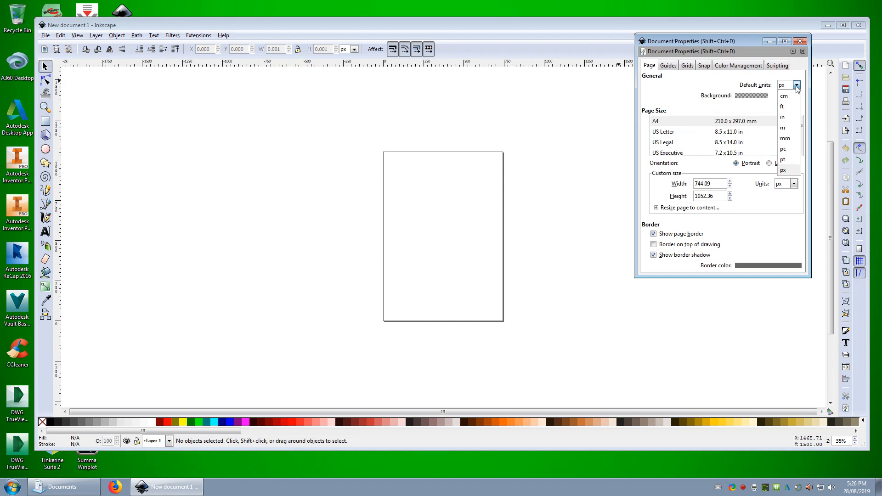
click(782, 117)
click(794, 184)
click(781, 216)
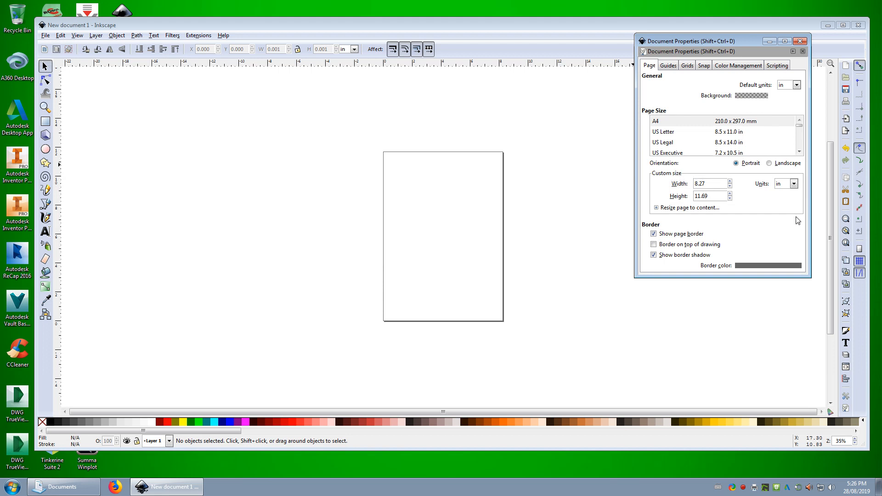
Set the custom page size to 24 in wide by 12 in high and close the document properties
drag(715, 183, 688, 184)
text(24)
key(Tab)
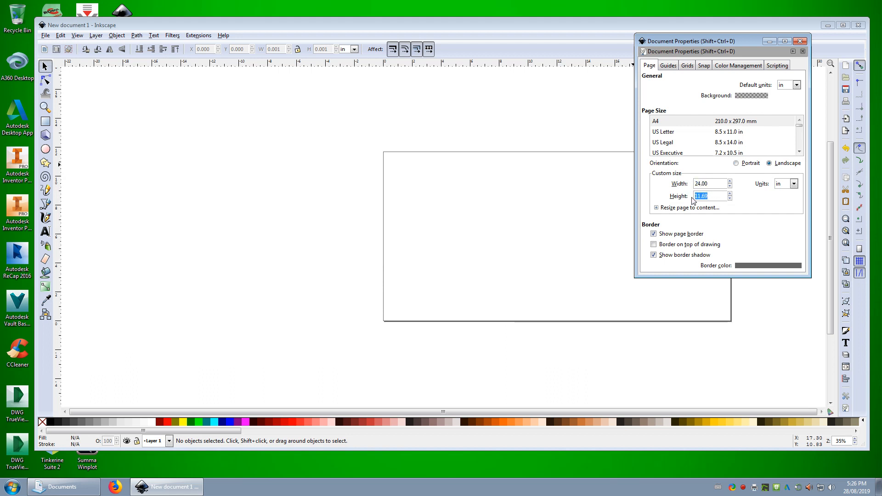
text(12)
key(Return)
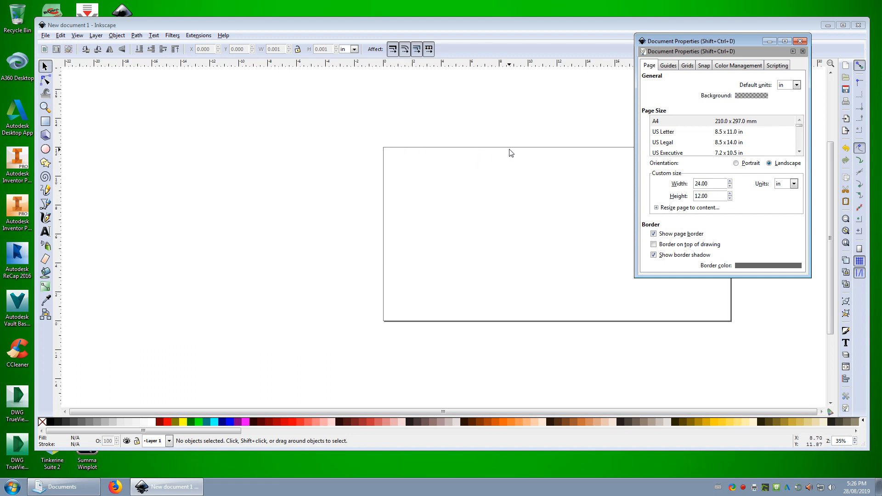
click(800, 41)
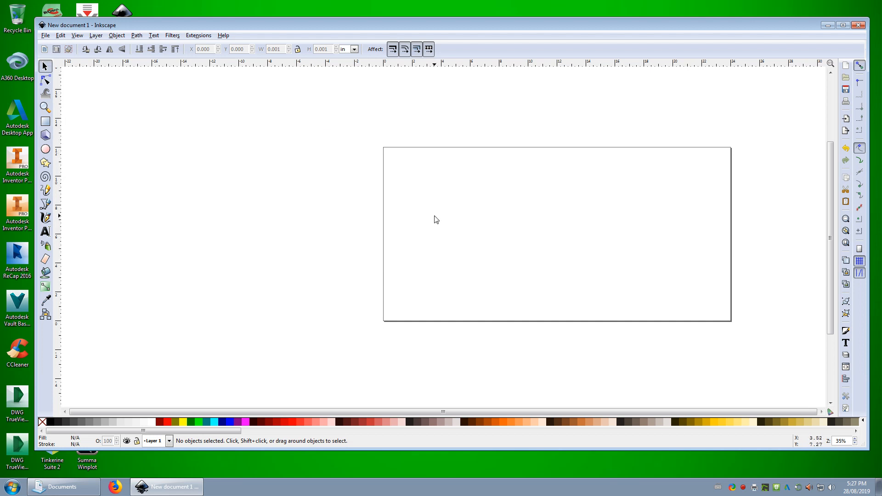
Examine the blank page at different magnifications and positions by zooming in and out, scrolling and panning the canvas
scroll(505, 230, up, 5)
scroll(528, 232, down, 4)
ctrl+scroll(514, 262, up, 7)
ctrl+scroll(519, 262, up, 1)
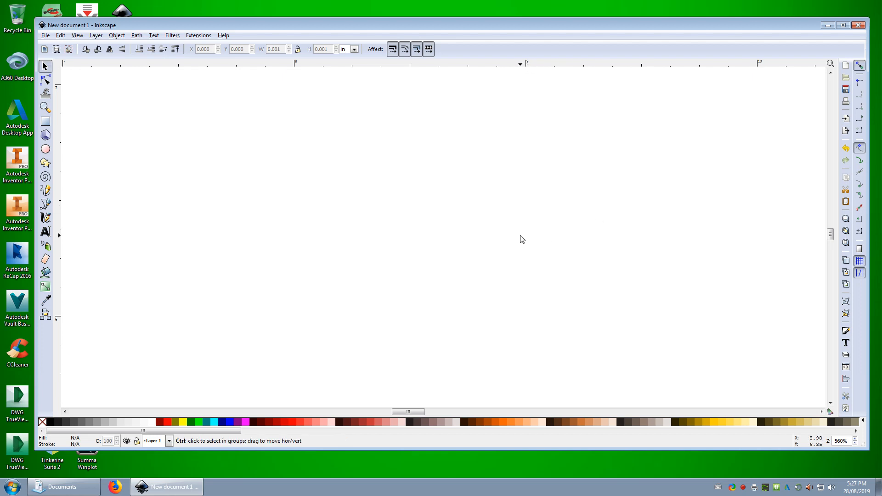
scroll(522, 238, down, 14)
scroll(406, 235, down, 4)
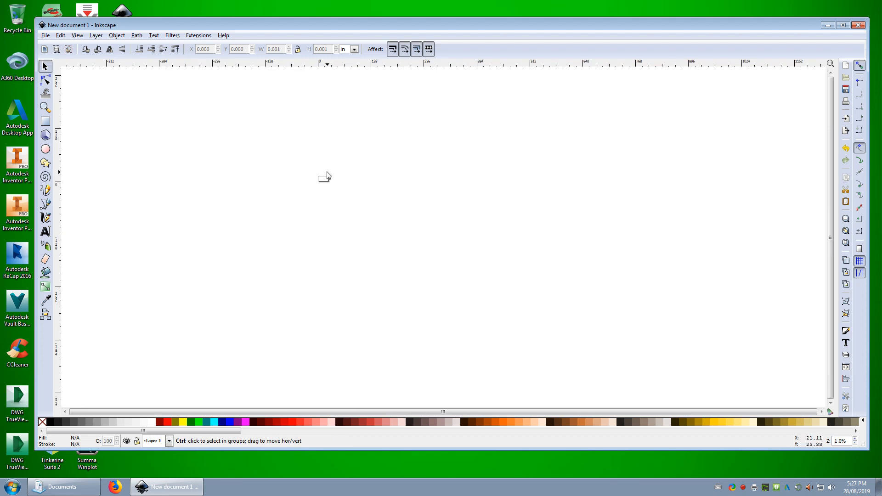
scroll(323, 180, up, 10)
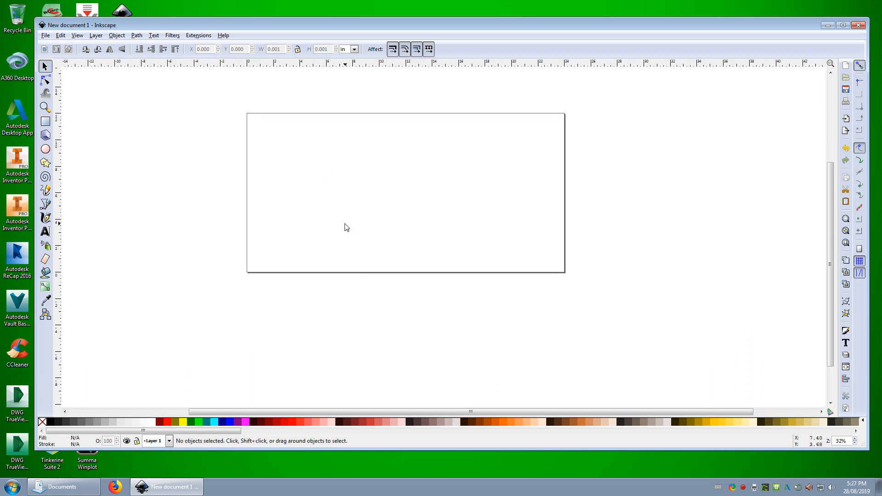
scroll(346, 228, up, 6)
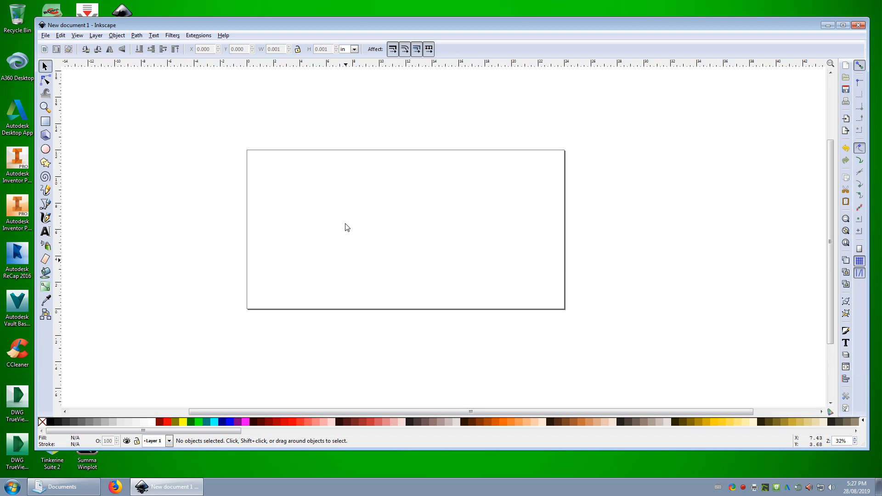
scroll(347, 227, down, 4)
scroll(347, 227, up, 3)
scroll(347, 227, down, 6)
scroll(347, 227, up, 3)
scroll(347, 227, up, 2)
scroll(347, 227, down, 2)
scroll(348, 227, up, 1)
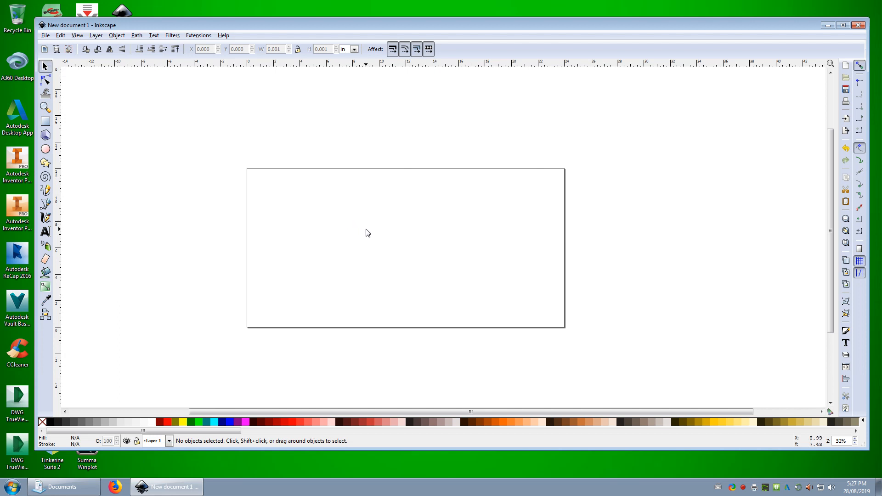
drag(366, 229, 262, 186)
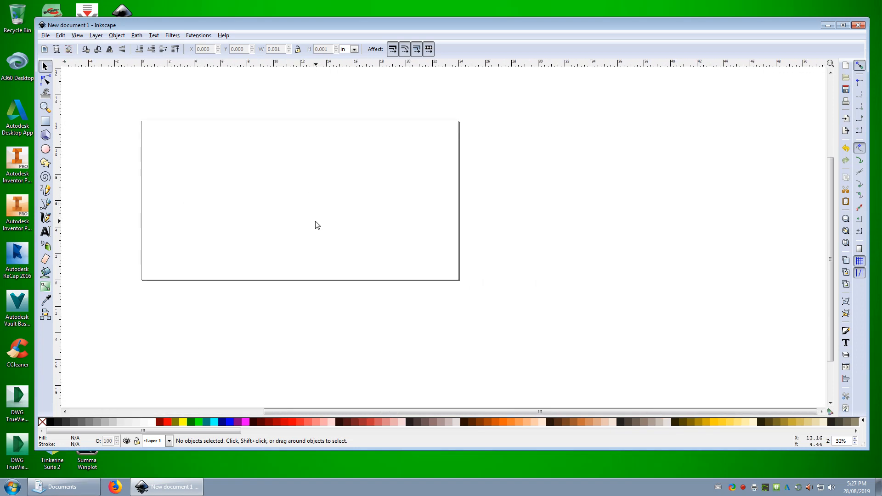
scroll(310, 229, up, 4)
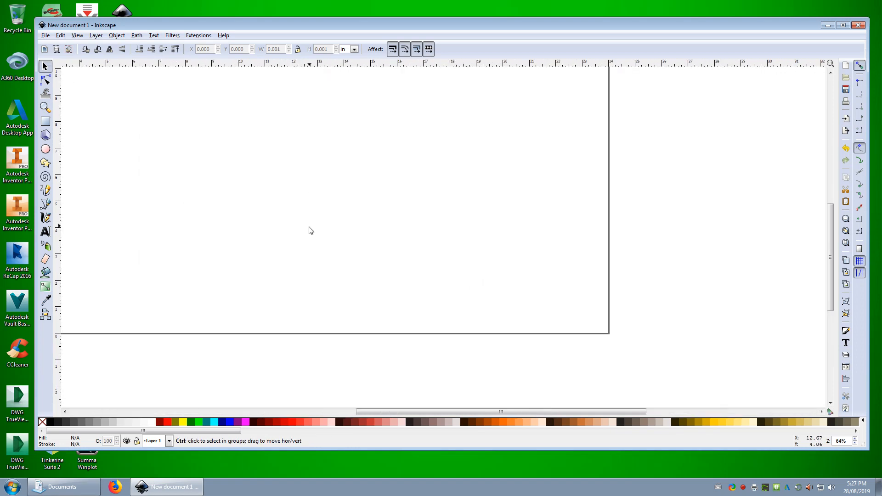
scroll(310, 230, down, 6)
scroll(310, 229, up, 2)
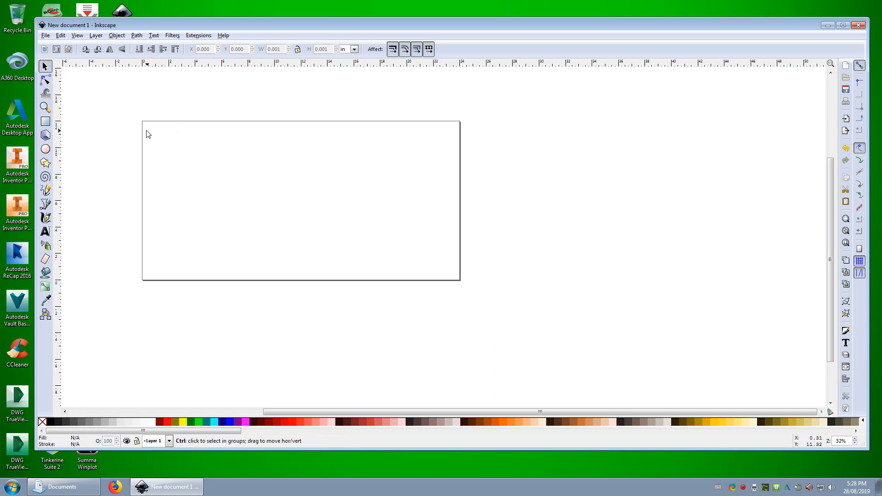
Draw a rectangle about 1.99 in wide by 1.07 in high just inside the page's upper-left corner
ctrl+scroll(147, 129, up, 2)
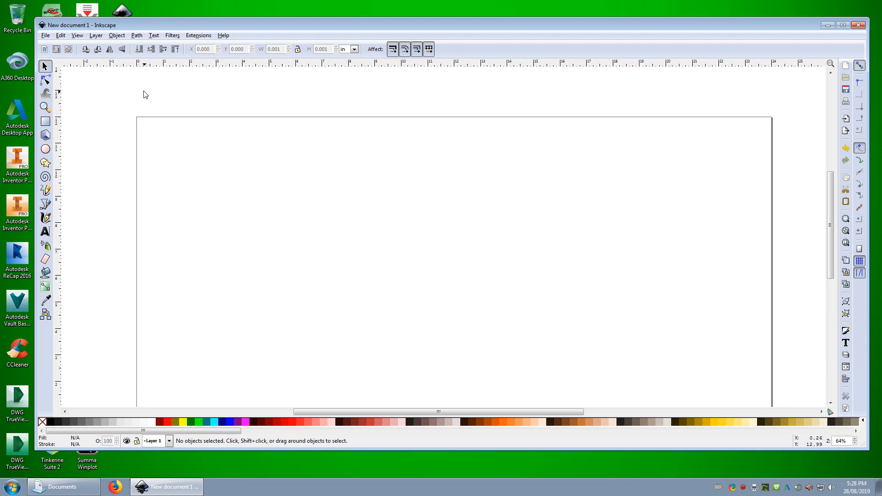
ctrl+scroll(133, 92, up, 4)
ctrl+scroll(143, 105, up, 1)
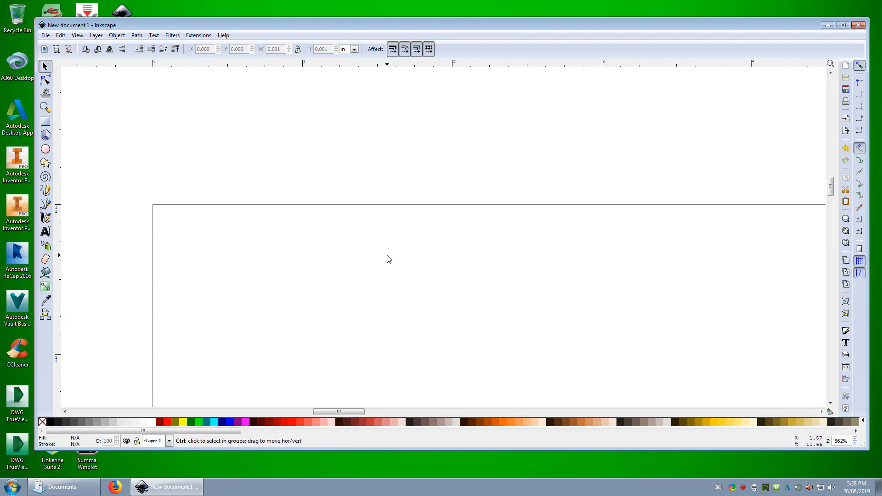
drag(353, 287, 423, 199)
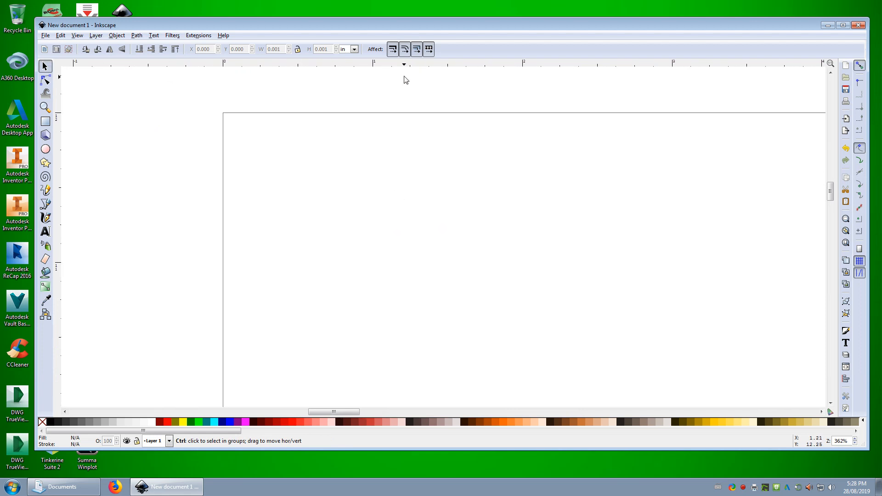
click(46, 121)
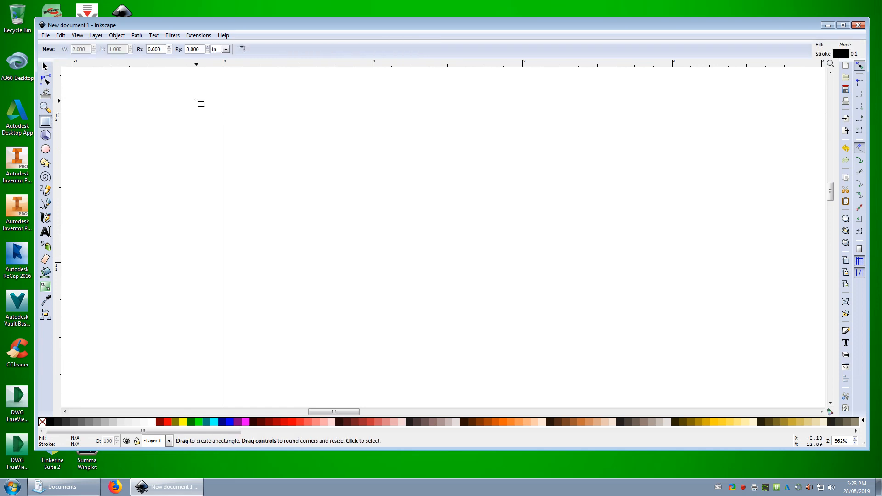
drag(242, 132, 539, 292)
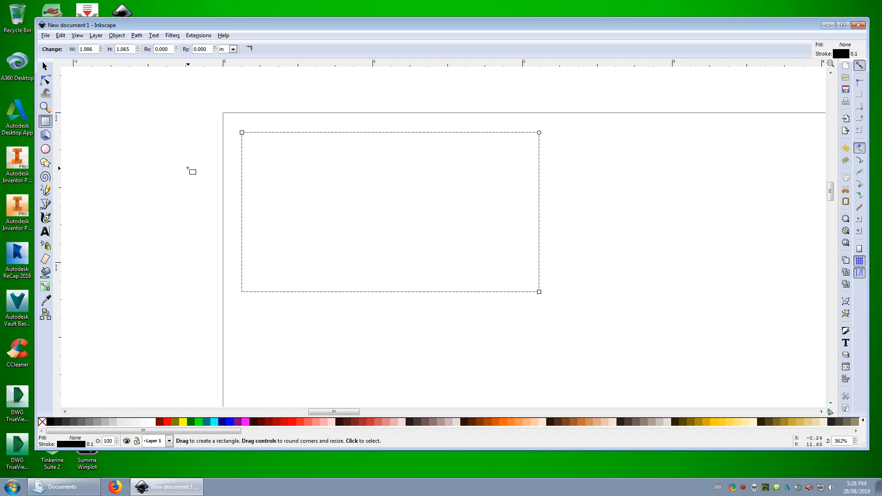
Set the rectangle's width to 2 in and its height to 1 in, and deselect it
double_click(95, 51)
text(2)
key(Tab)
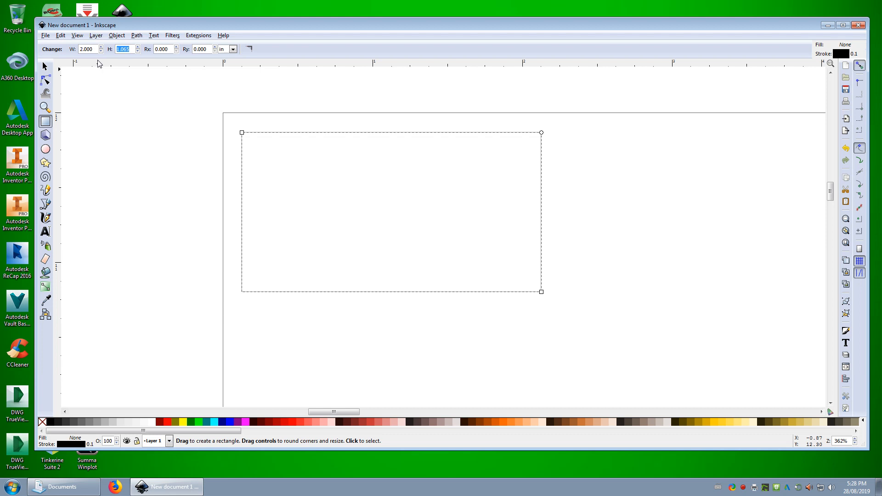
text(1)
drag(91, 52, 57, 51)
text(2)
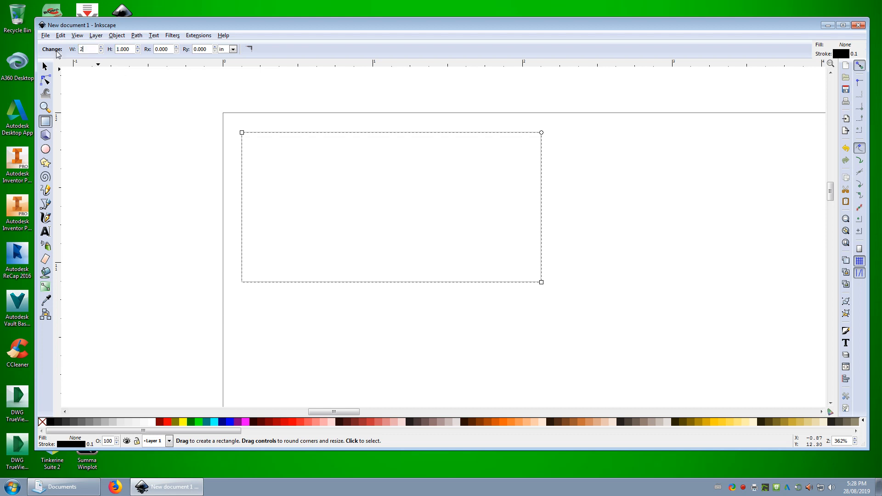
key(Tab)
text(1)
key(Escape)
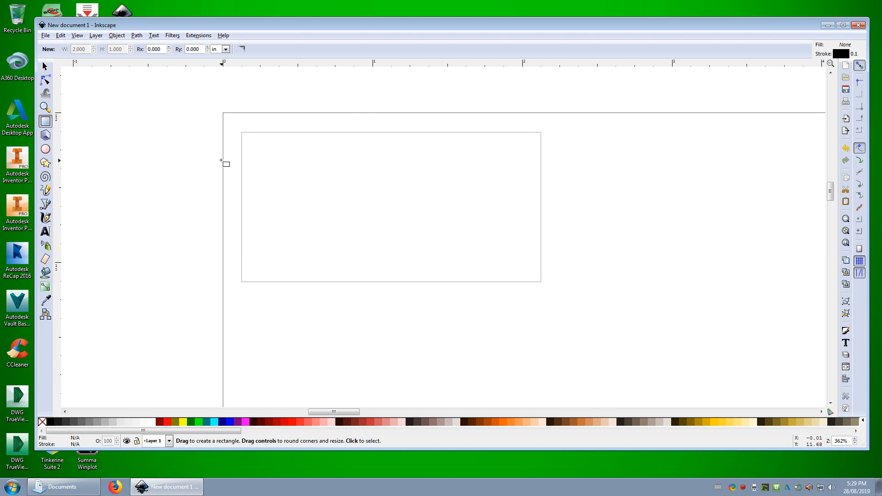
Draw a second rectangle about 0.70 by 0.88 in across the first one's lower-left part and move it below the first rectangle
drag(240, 190, 345, 320)
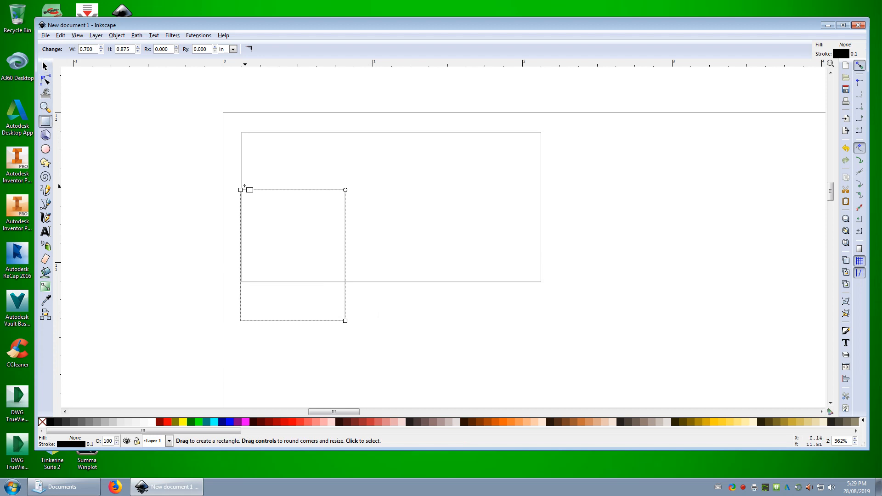
click(44, 67)
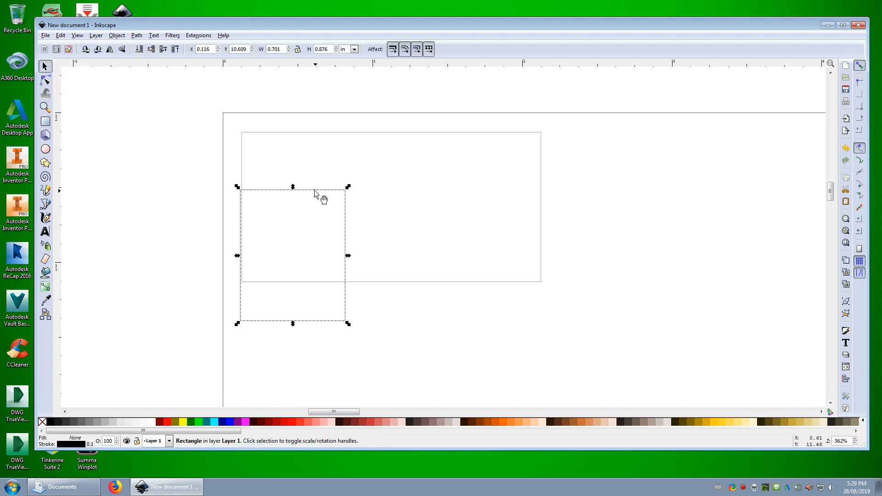
drag(315, 193, 348, 318)
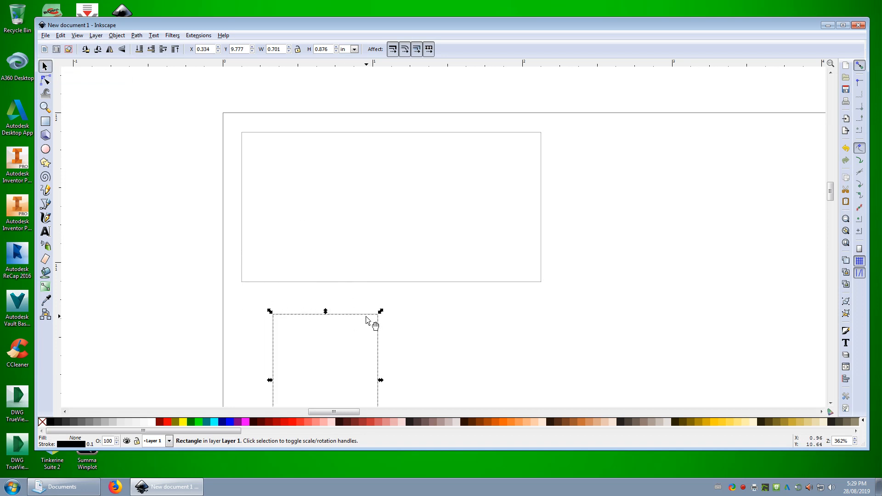
Delete the small rectangle below the 2 by 1 in rectangle
key(Delete)
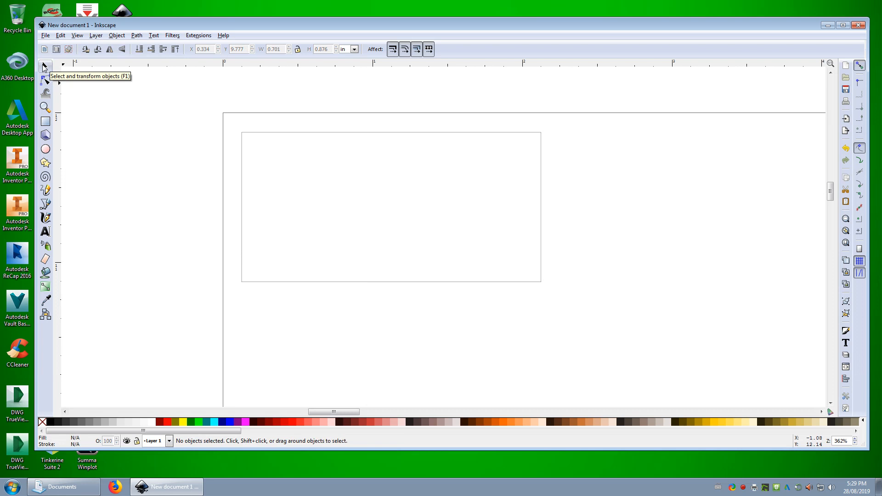
Draw an ellipse about 0.64 by 0.45 in to the right of the rectangle and move it up beside the rectangle's upper half
click(45, 149)
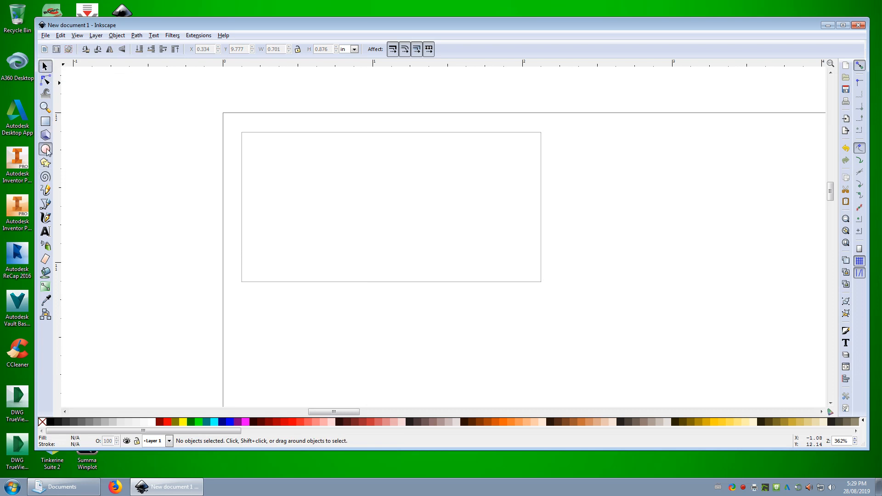
drag(581, 319, 675, 253)
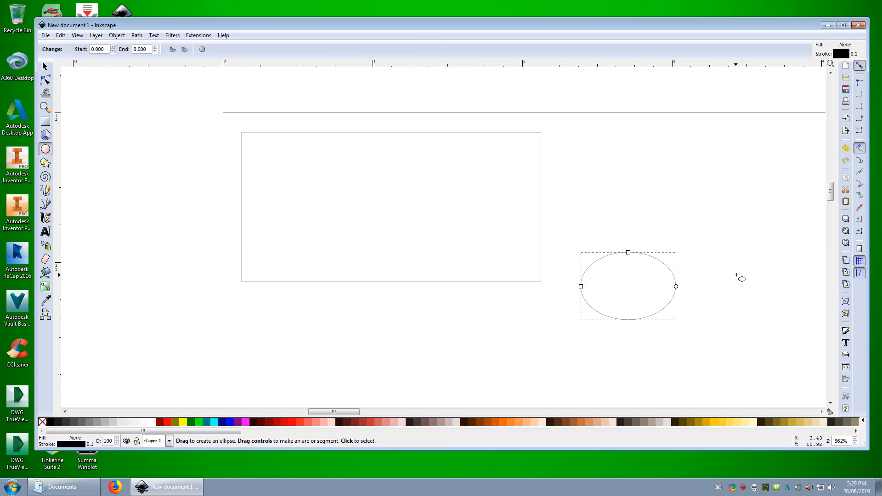
key(F1)
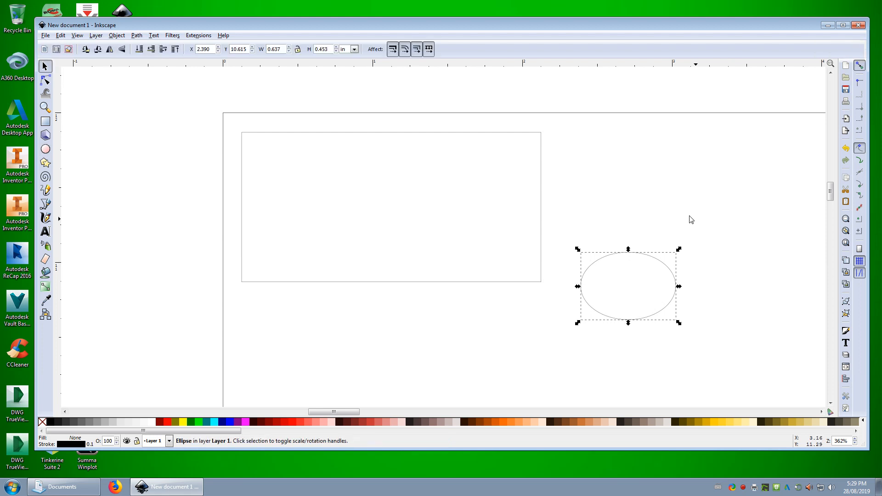
drag(660, 266, 683, 170)
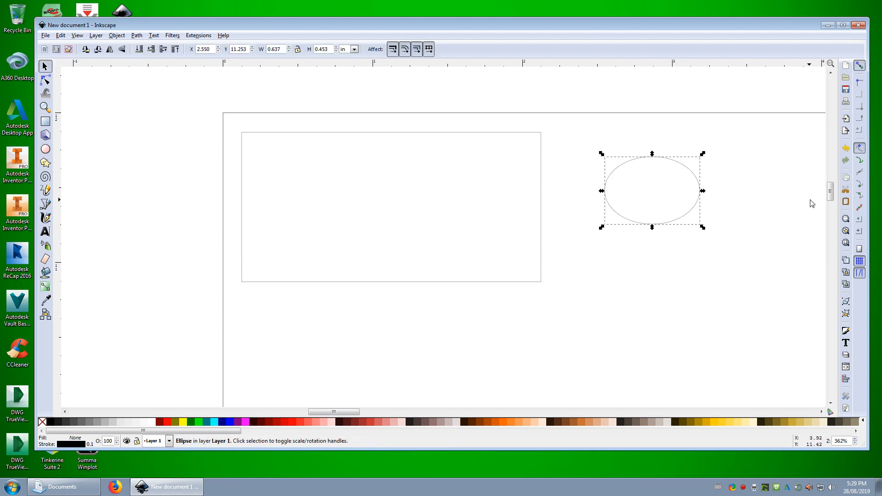
Delete the ellipse and undo the deletion
key(Delete)
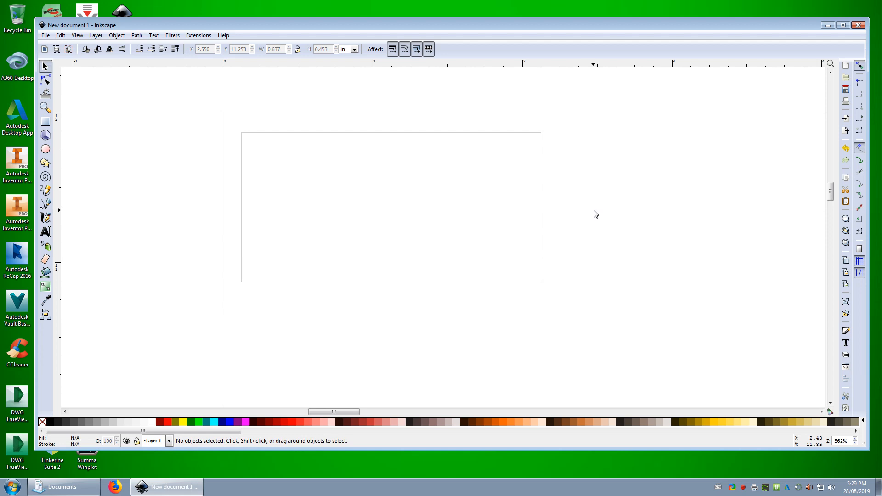
key(ctrl)
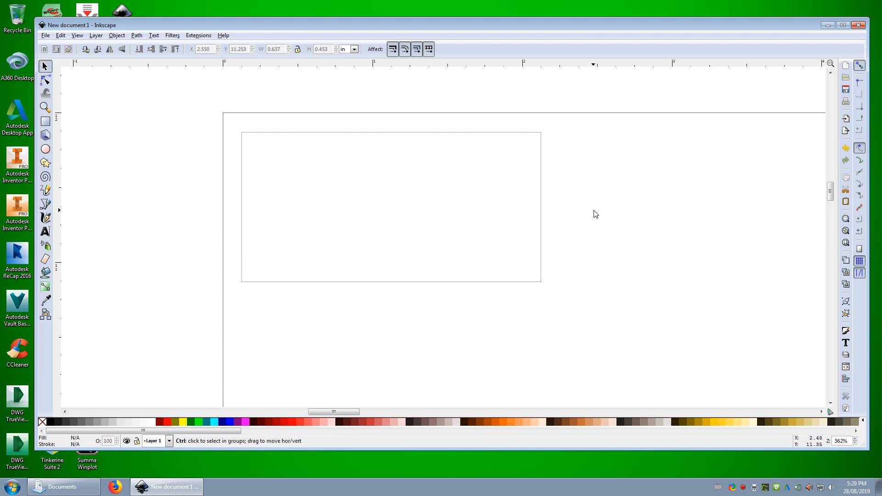
key(ctrl+z)
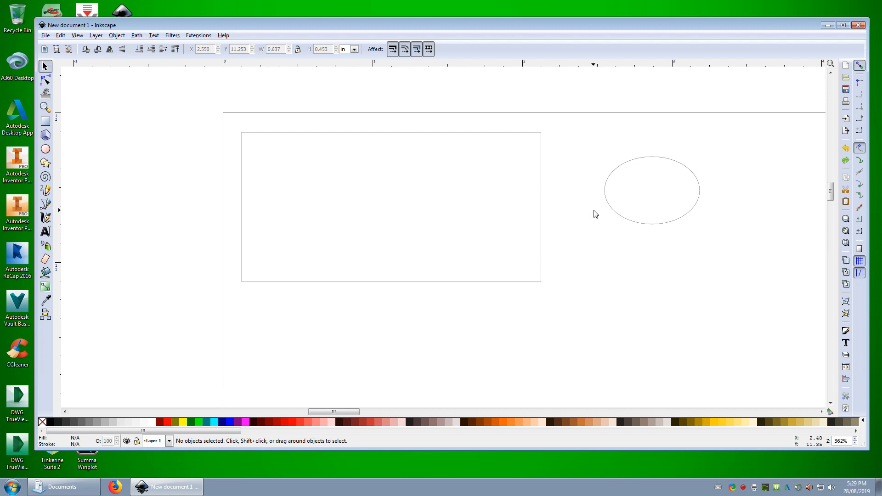
Select the ellipse by enclosing it in a selection box and delete it
click(607, 181)
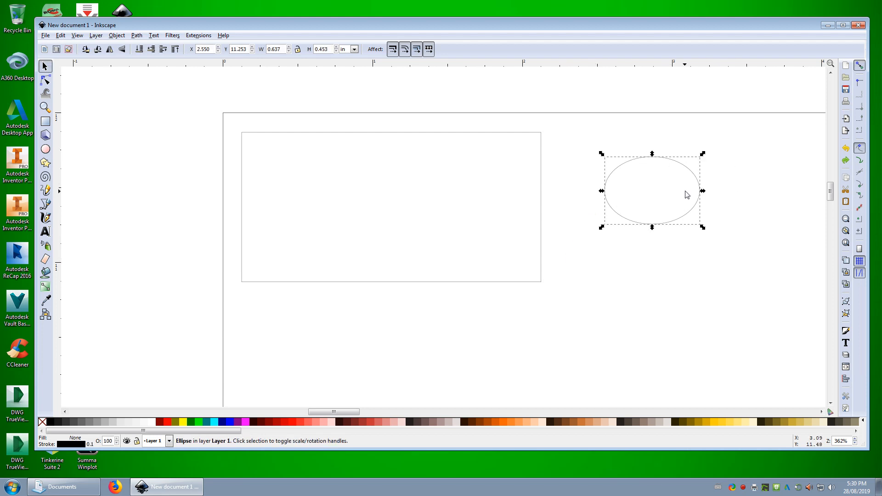
click(658, 273)
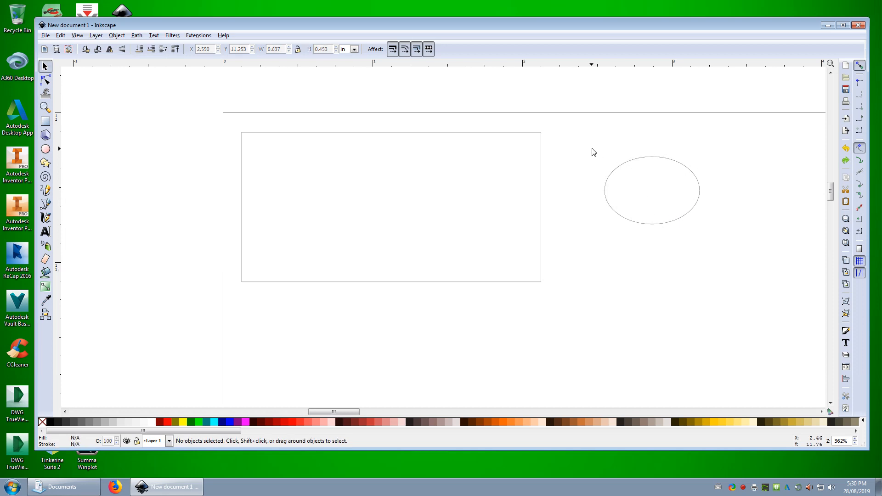
drag(593, 151, 777, 307)
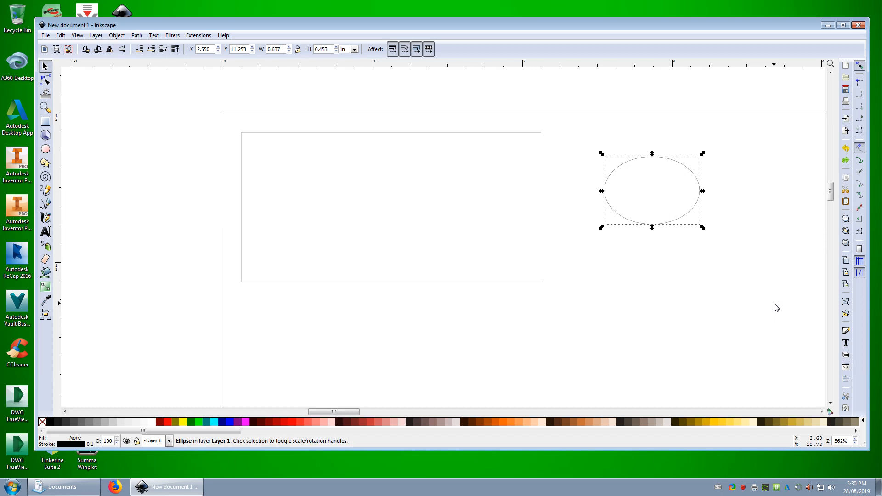
key(Delete)
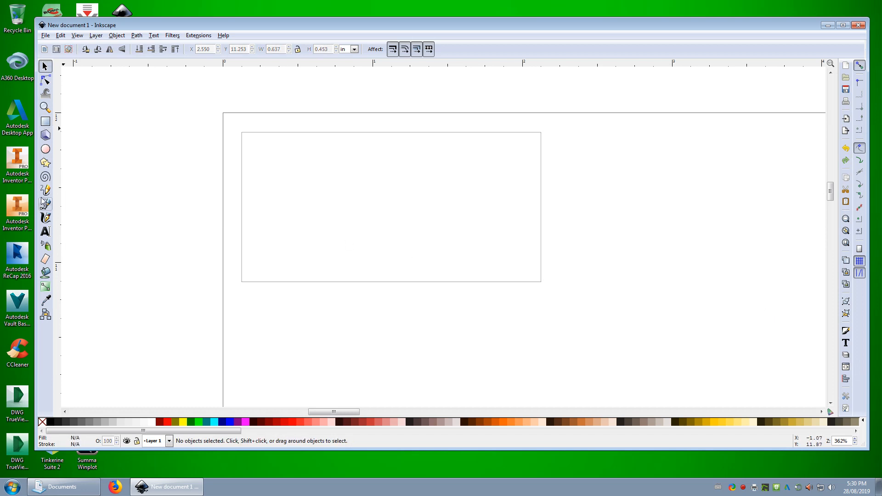
Add the text "vniofnaowda" in Sans at size 40, starting inside the rectangle's right half
click(46, 231)
click(439, 221)
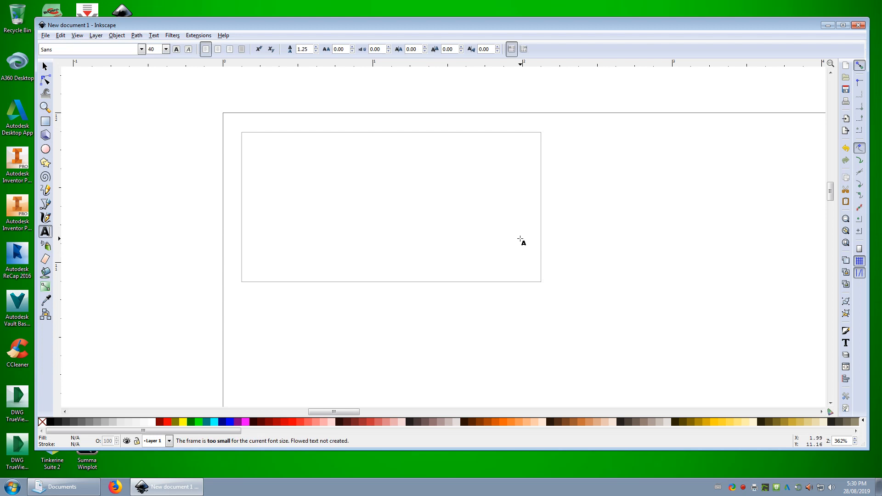
click(453, 220)
text(vni)
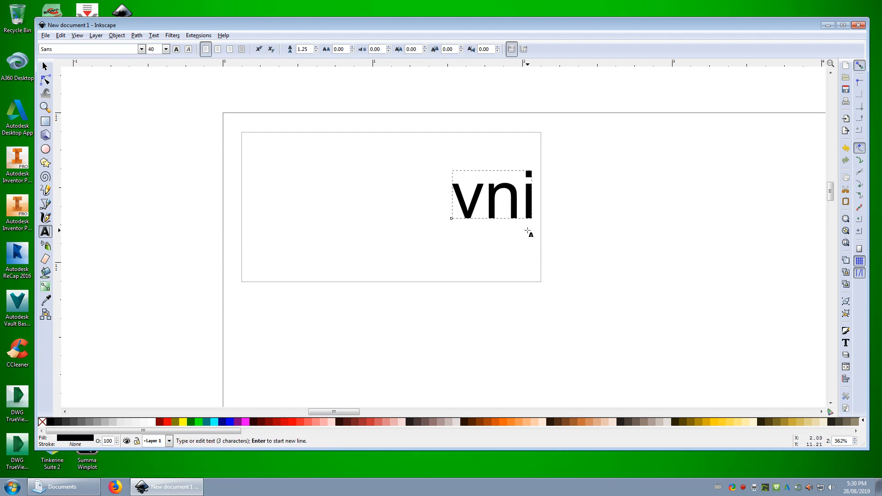
text(ofnaowda)
key(Escape)
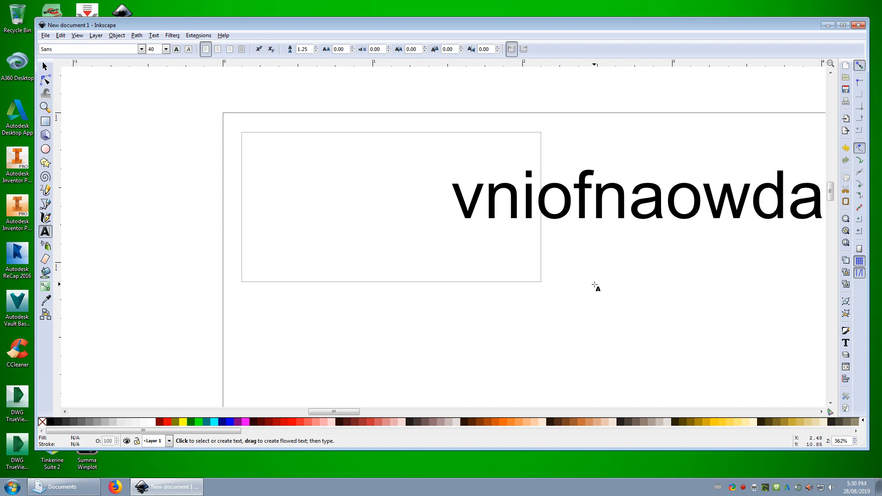
Undo the text entry letter by letter until all of the text is removed
key(ctrl+z)
key(ctrl+z)
key(ctrl+z)
key(ctrl+z)
key(ctrl+z)
key(ctrl+z)
key(ctrl+z)
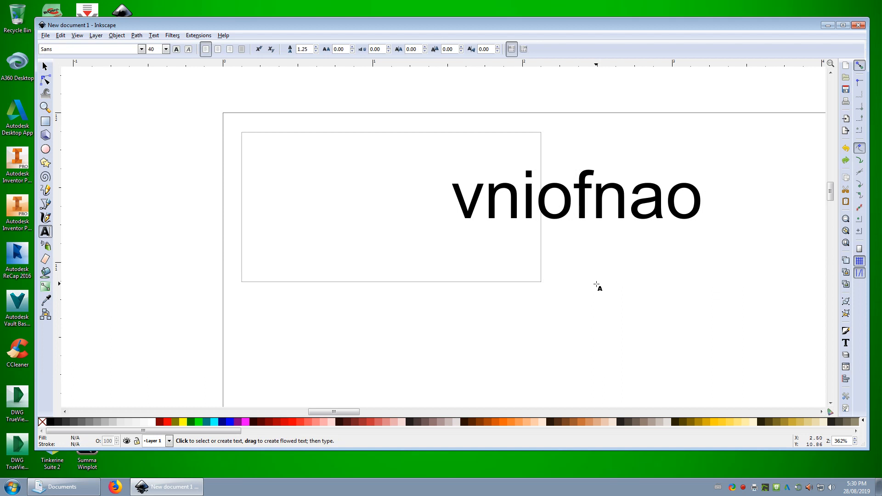
key(ctrl+z)
key(ctrl+z)
key(ctrl+z)
key(ctrl+z)
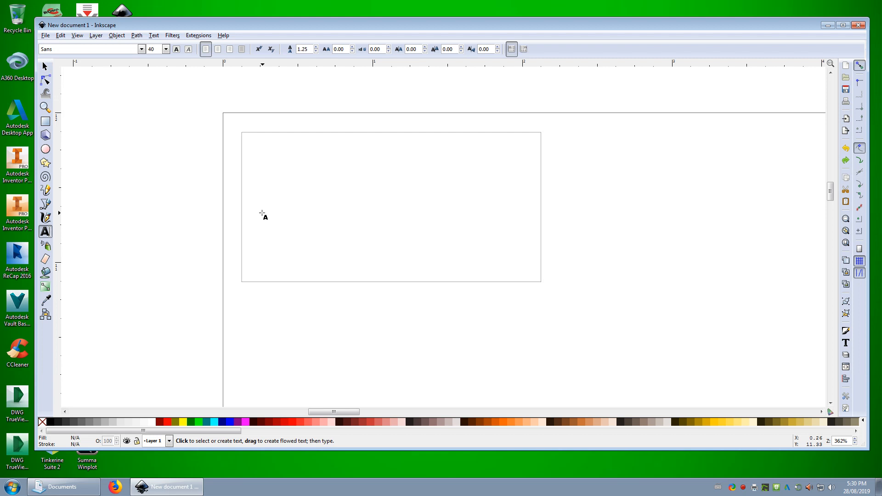
Redo the text entry letter by letter up to "vniofna"
key(ctrl+z)
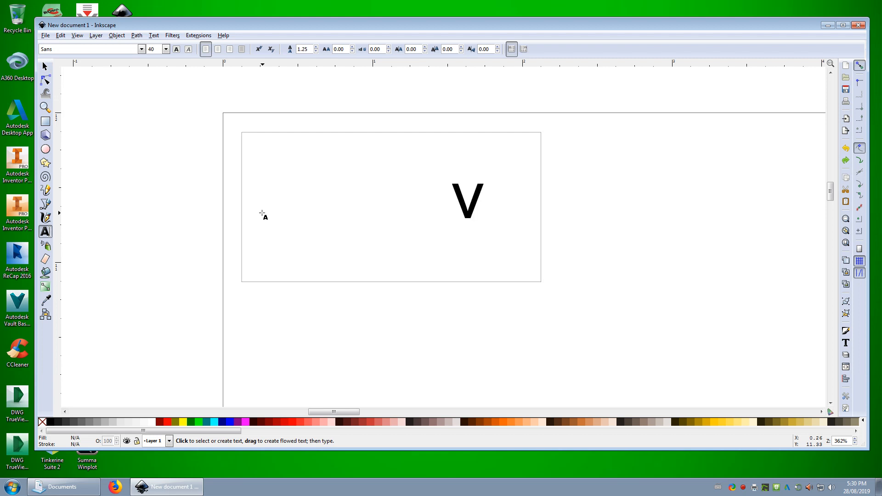
text(nio)
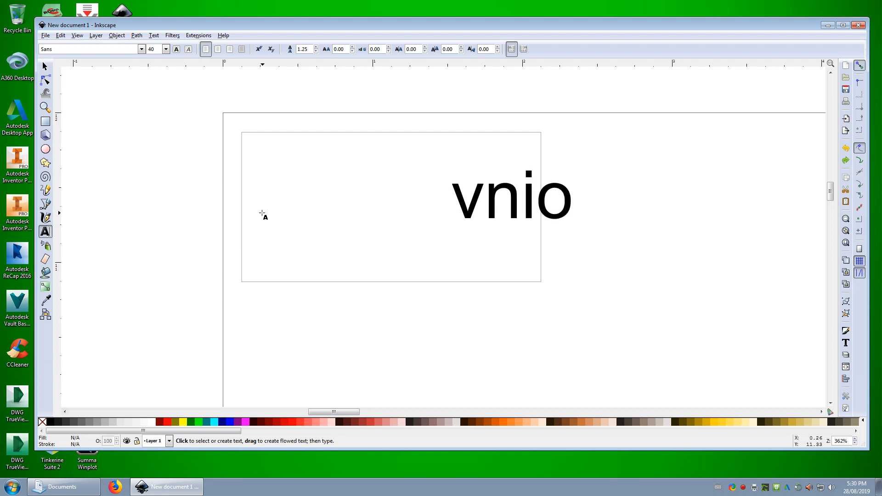
text(fna)
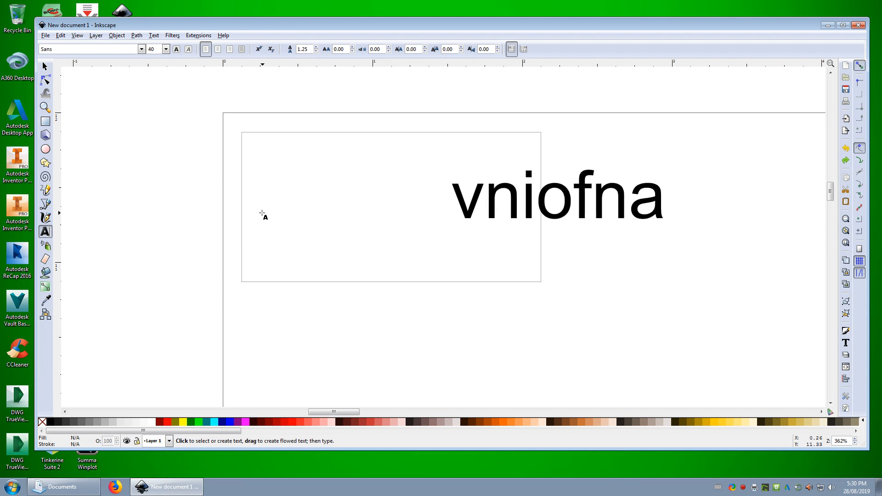
Remove the restored letters after the "v" again
key(Delete)
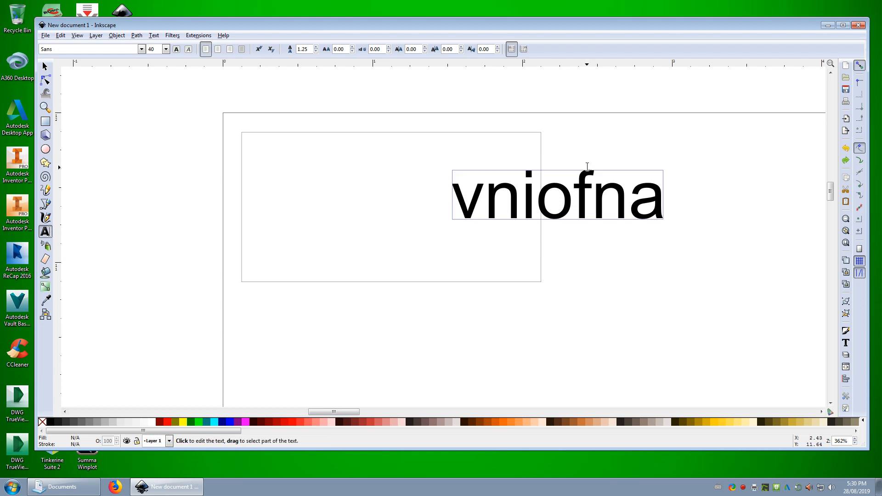
key(BackSpace)
key(BackSpace)
key(BackSpace)
key(BackSpace)
key(BackSpace)
key(BackSpace)
key(BackSpace)
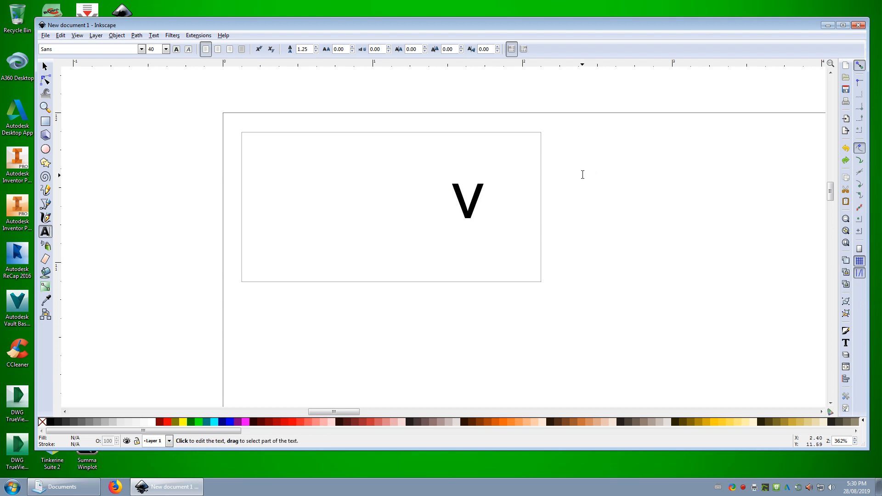